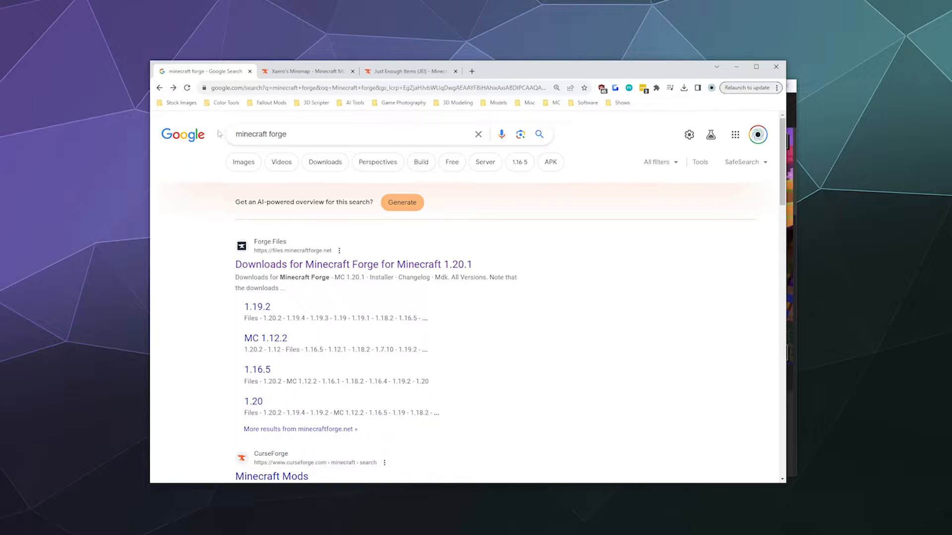
- Look over the open Xaero's Minimap and Just Enough Items mod pages, then return to the minecraft forge search results
click(286, 73)
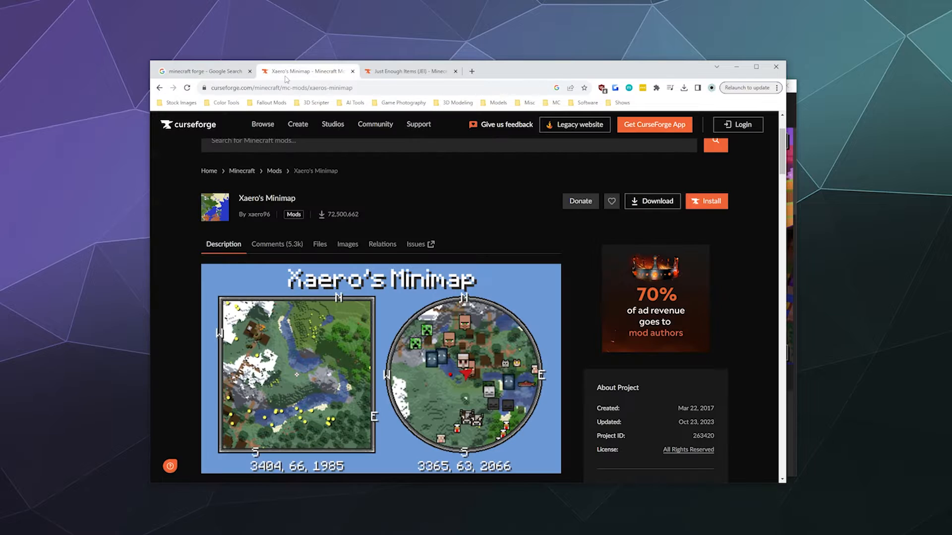
click(409, 72)
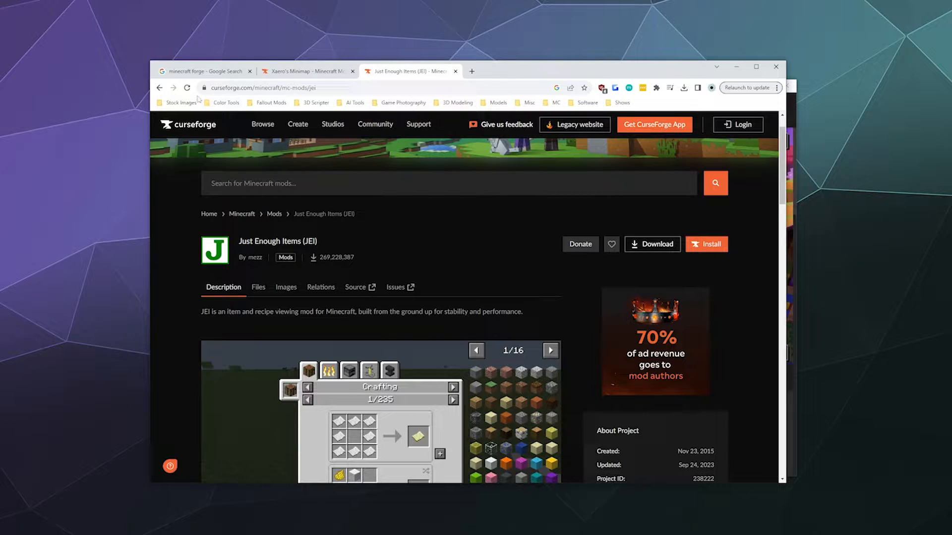
click(224, 73)
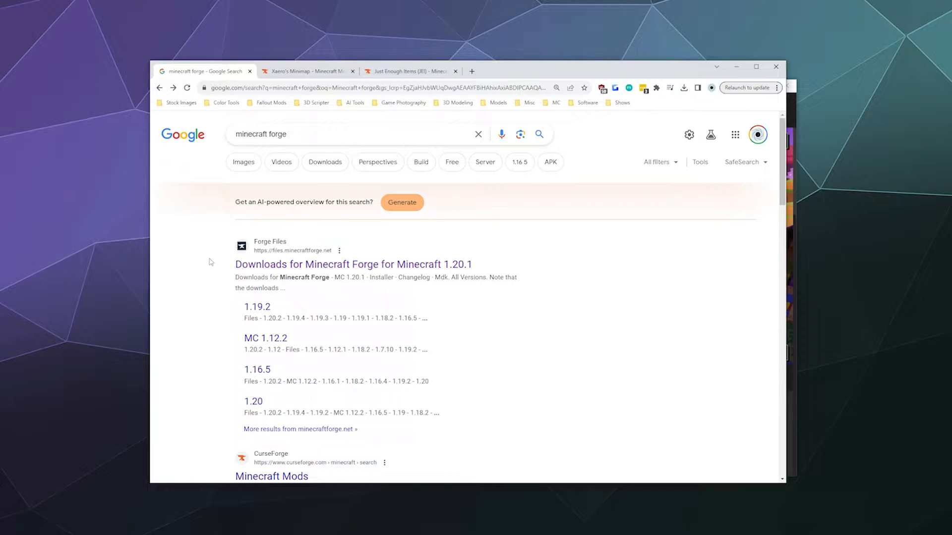
- Download the latest Minecraft Forge 1.20.2 installer from the Forge Files site into the Forge 1.20.2 folder and close the advertisement page
middle_click(312, 268)
click(278, 73)
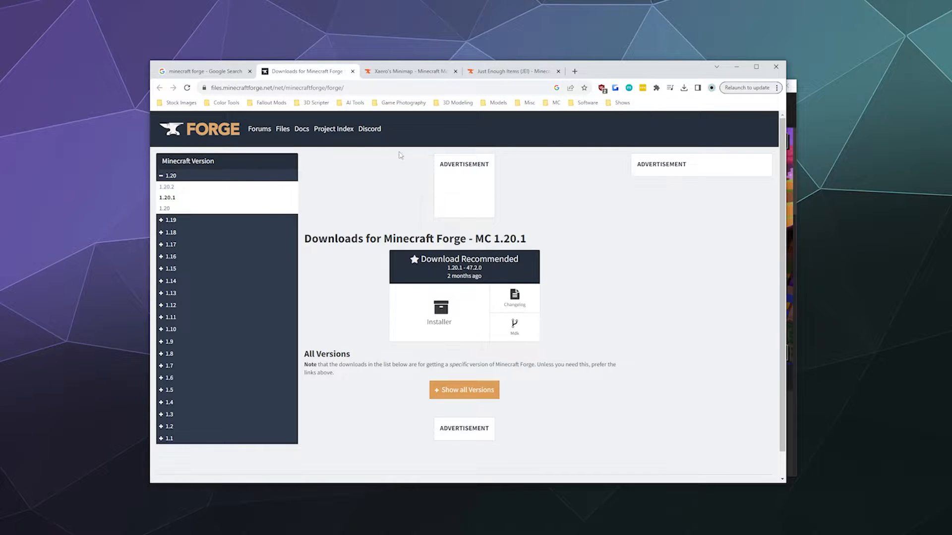
click(168, 187)
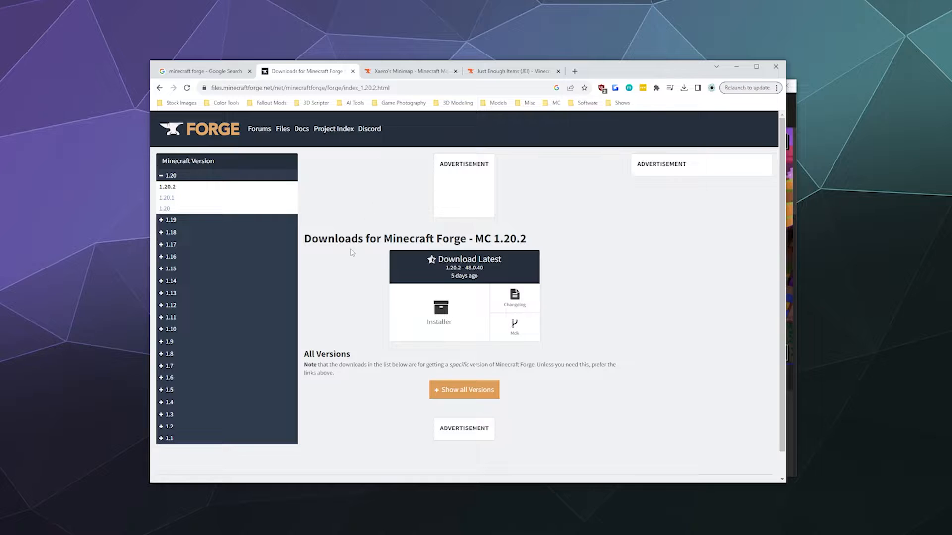
click(440, 320)
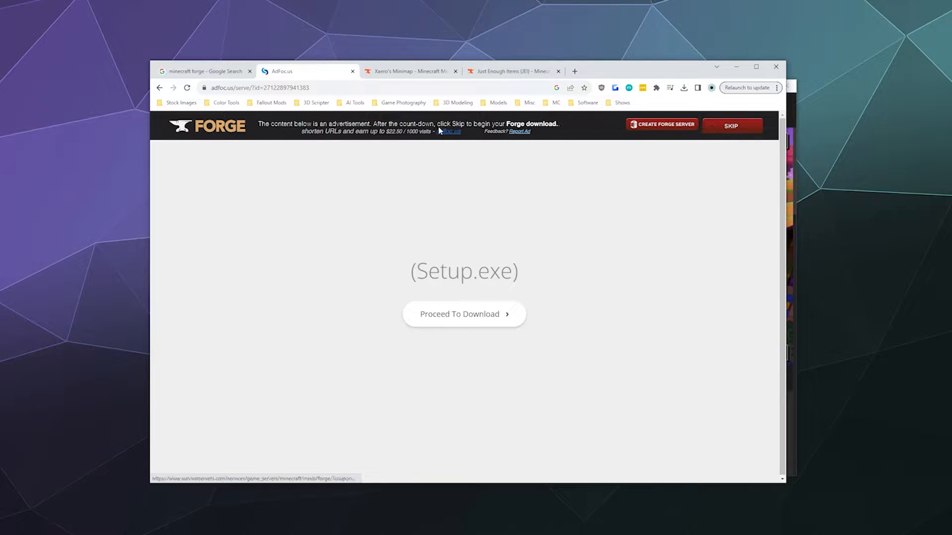
click(733, 128)
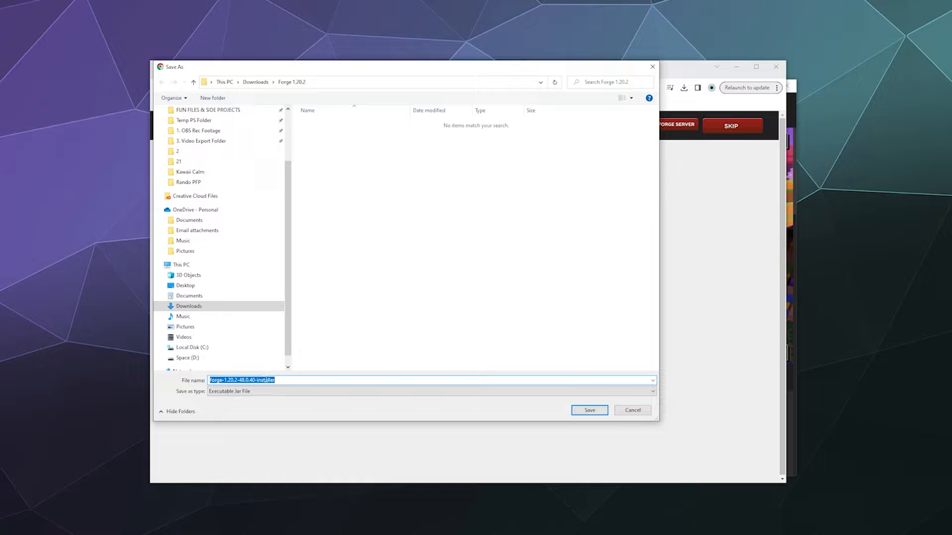
click(573, 411)
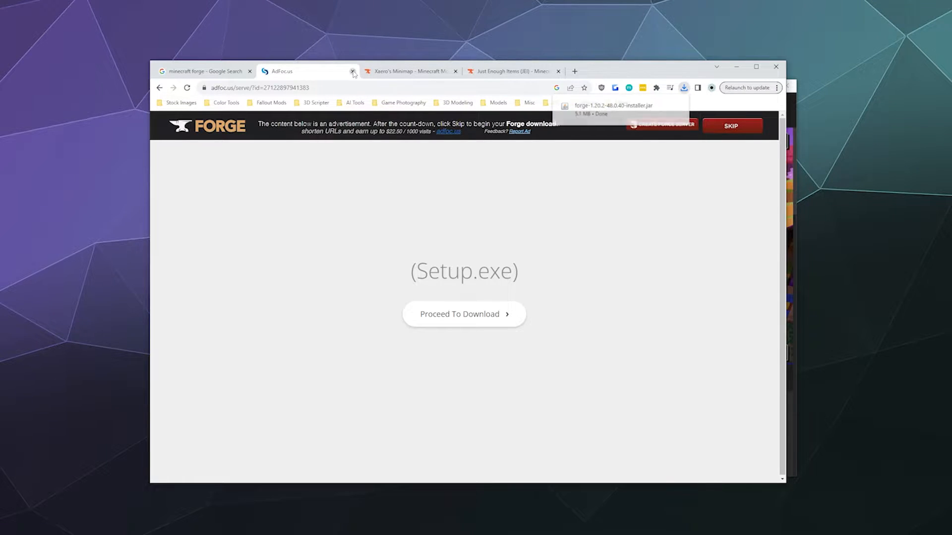
click(353, 72)
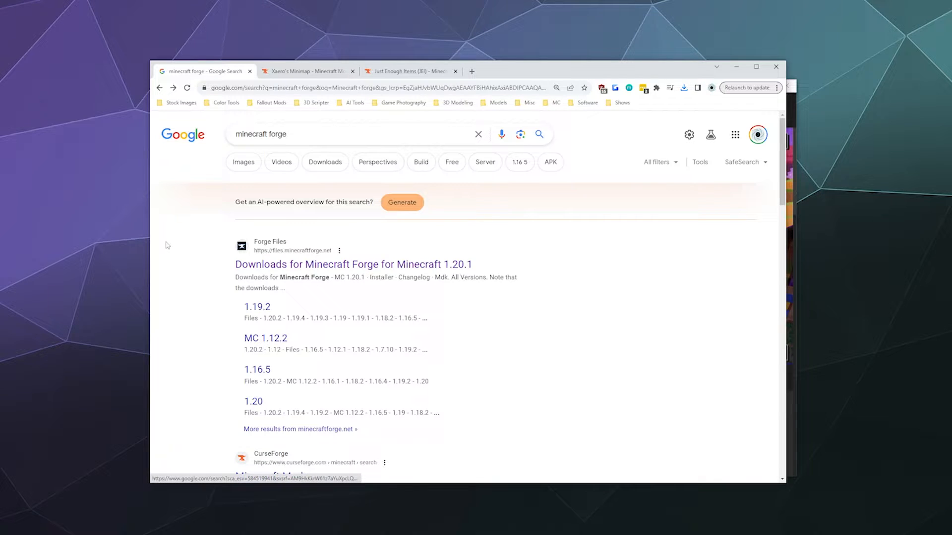
- Download the Xaero's Minimap file v23.8.4 for Forge 1.20.2 from CurseForge into the Forge 1.20.2 folder
click(305, 74)
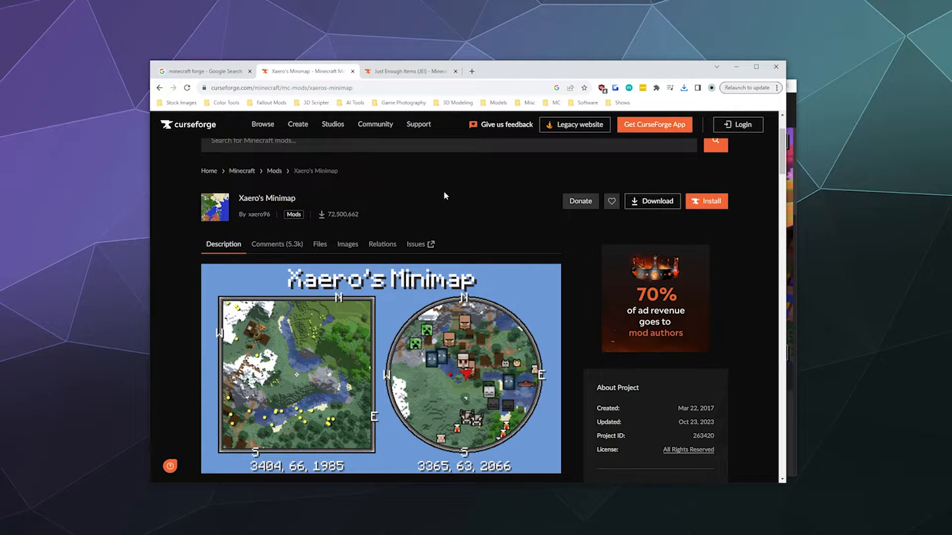
click(320, 245)
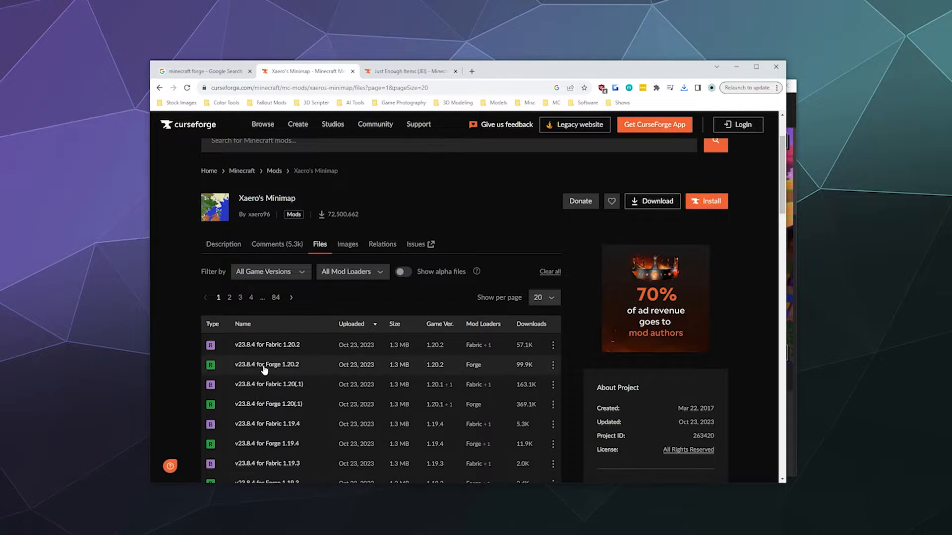
click(268, 368)
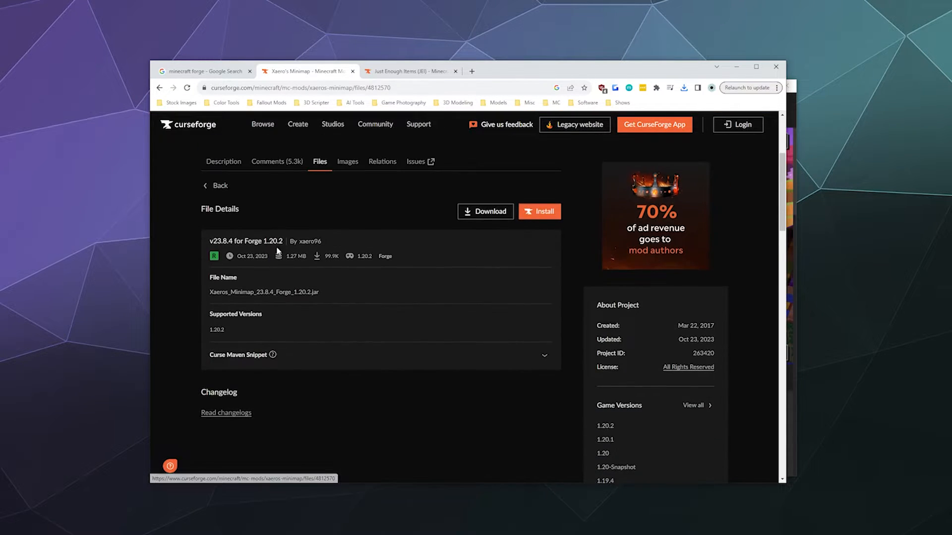
click(485, 216)
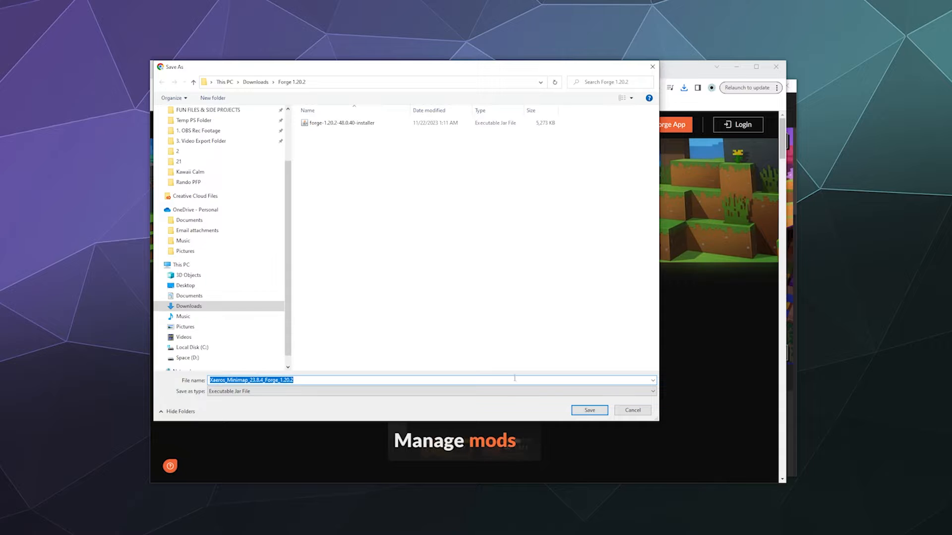
click(585, 412)
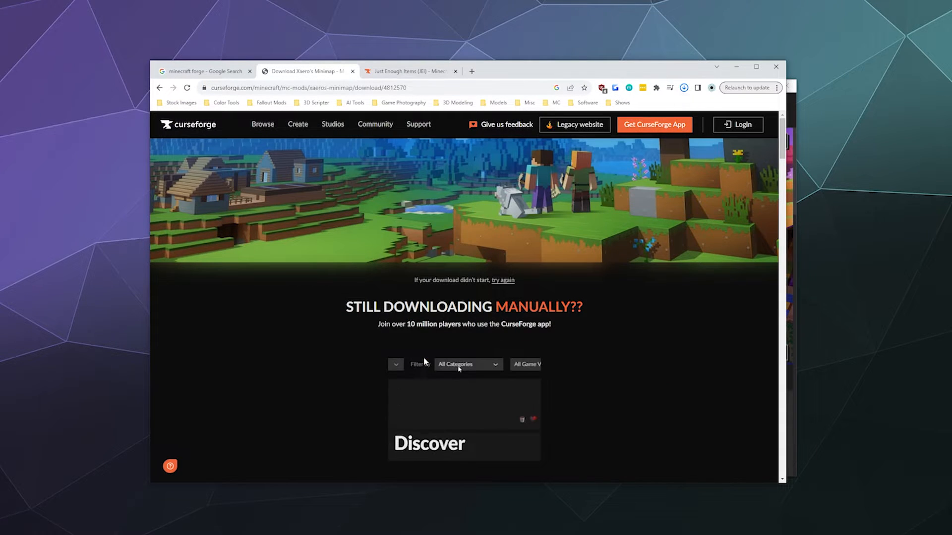
- Review the Just Enough Items page and download jei-1.20.2-forge-16.0.0.28.jar into the Forge 1.20.2 folder
click(414, 72)
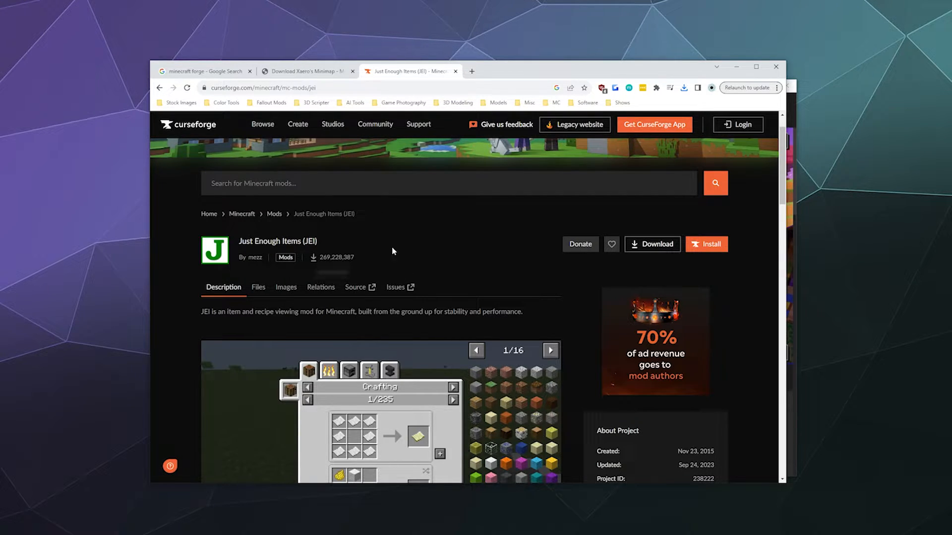
scroll(355, 264, down, 2)
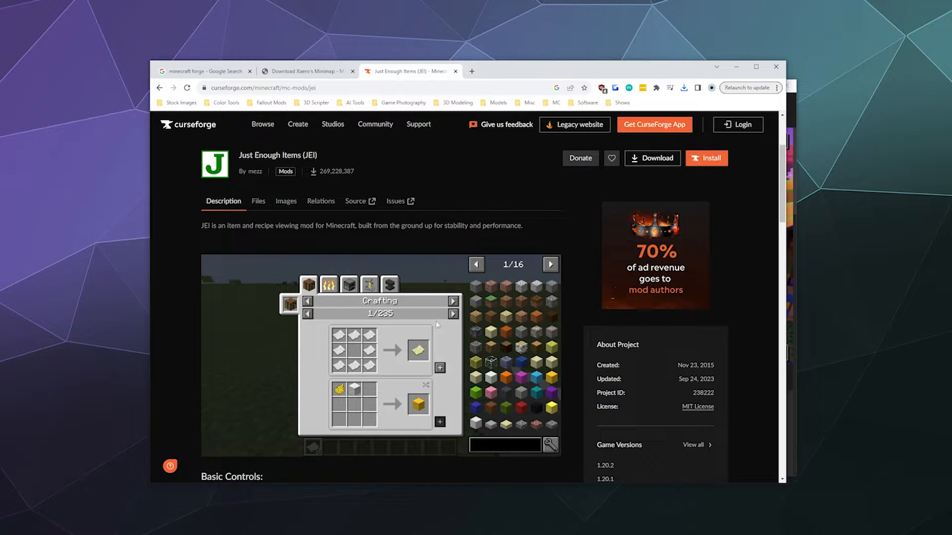
scroll(469, 274, down, 2)
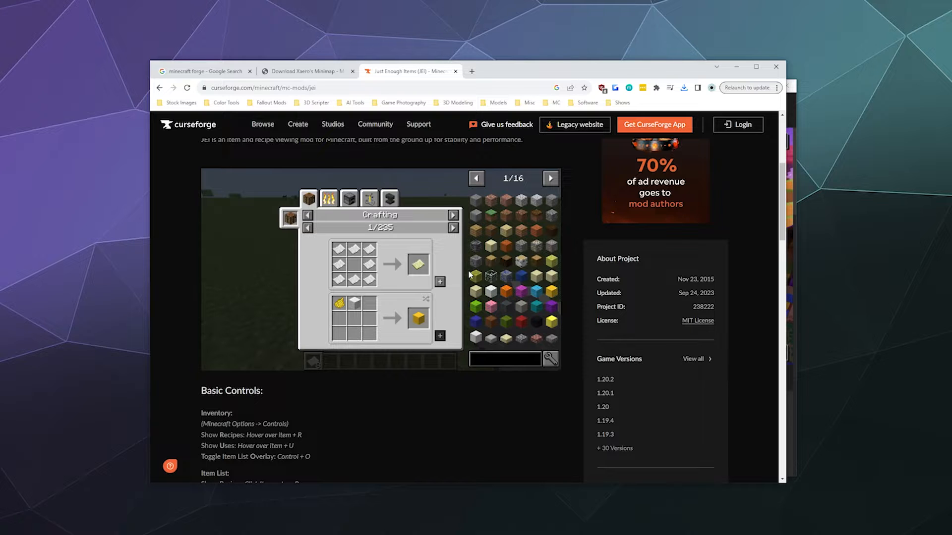
scroll(469, 274, up, 5)
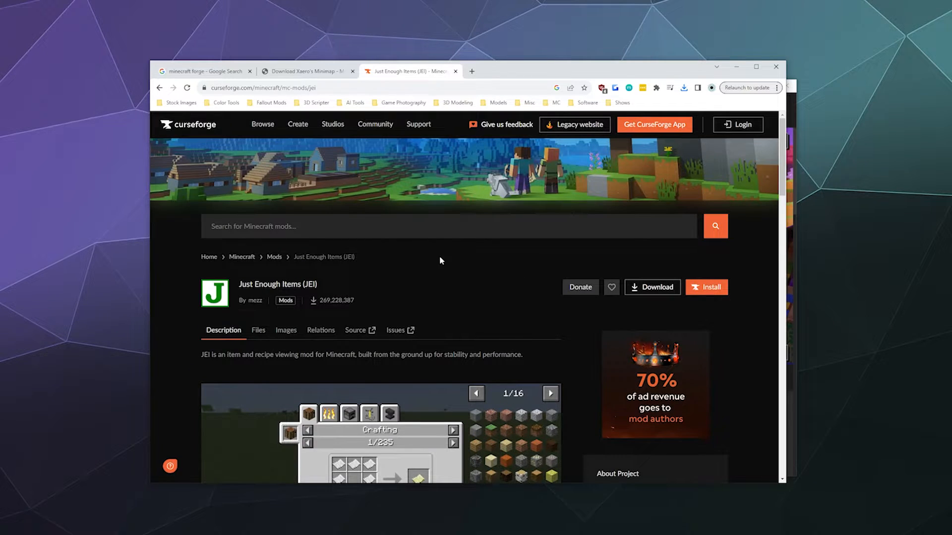
click(258, 330)
scroll(184, 359, down, 3)
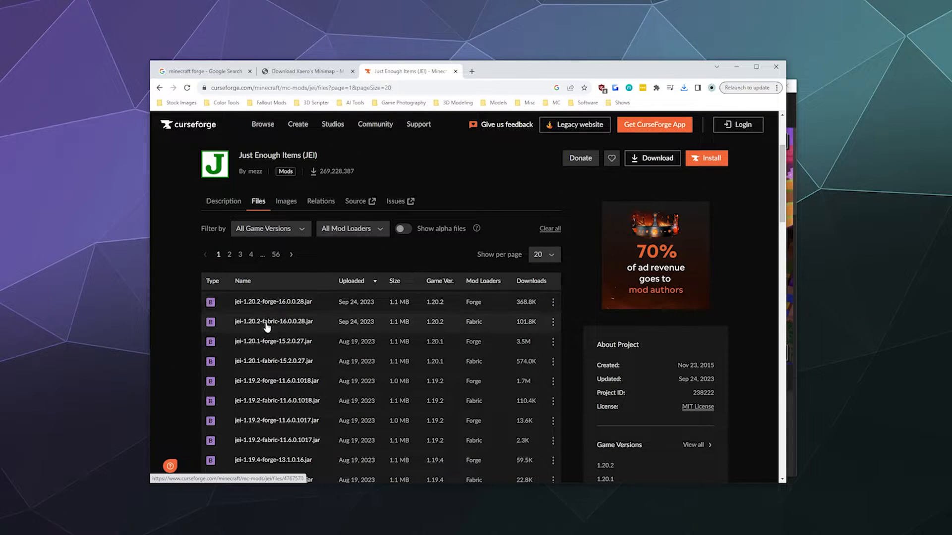
click(249, 304)
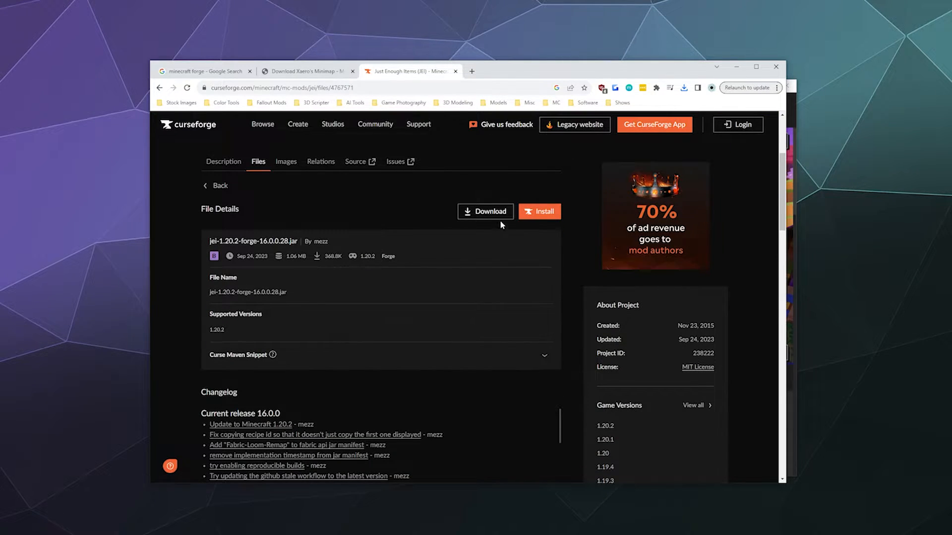
click(489, 212)
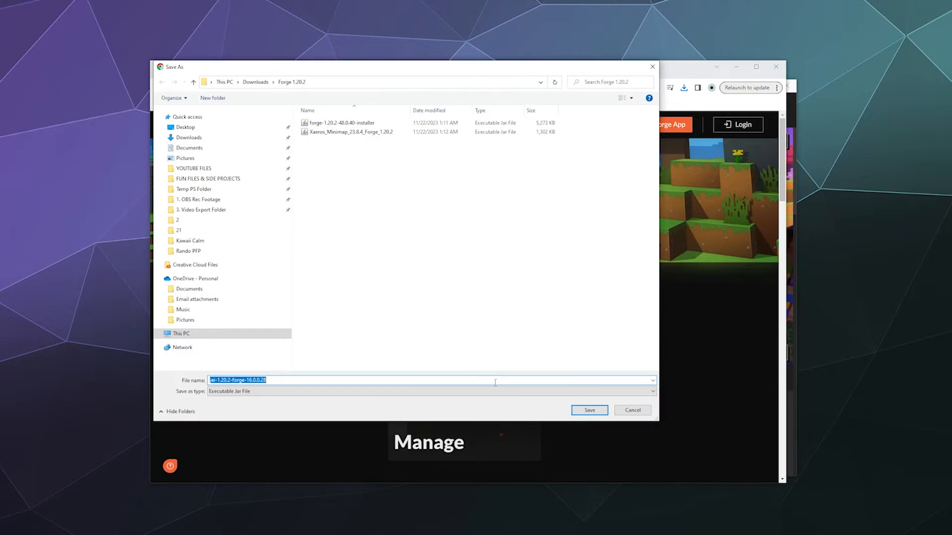
click(589, 410)
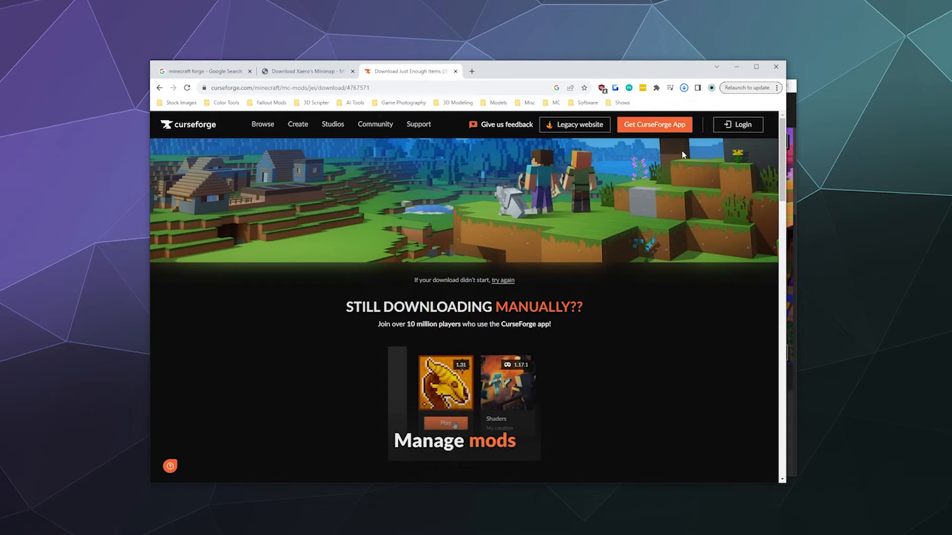
- Switch to the Minecraft Launcher, run the unmodded latest release 1.20.2 up to its title screen, and close the game
click(792, 159)
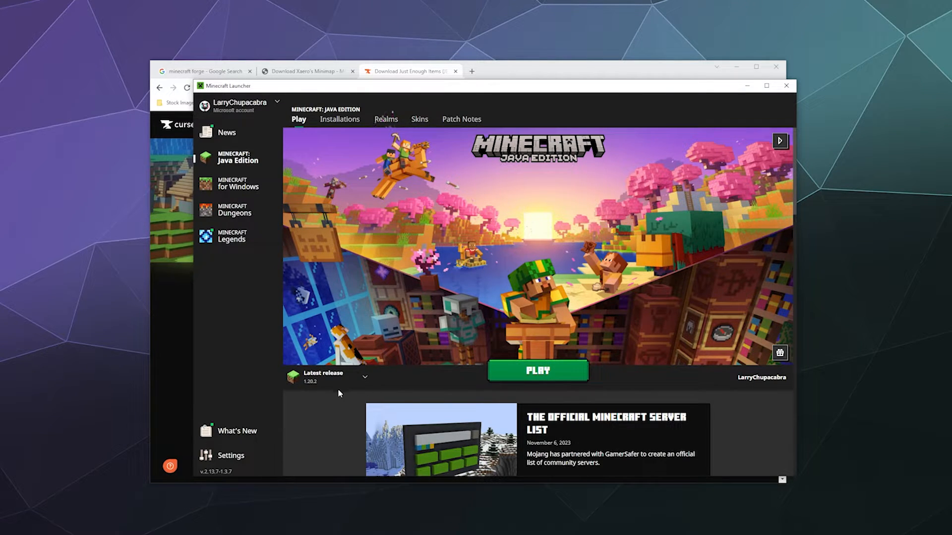
click(538, 371)
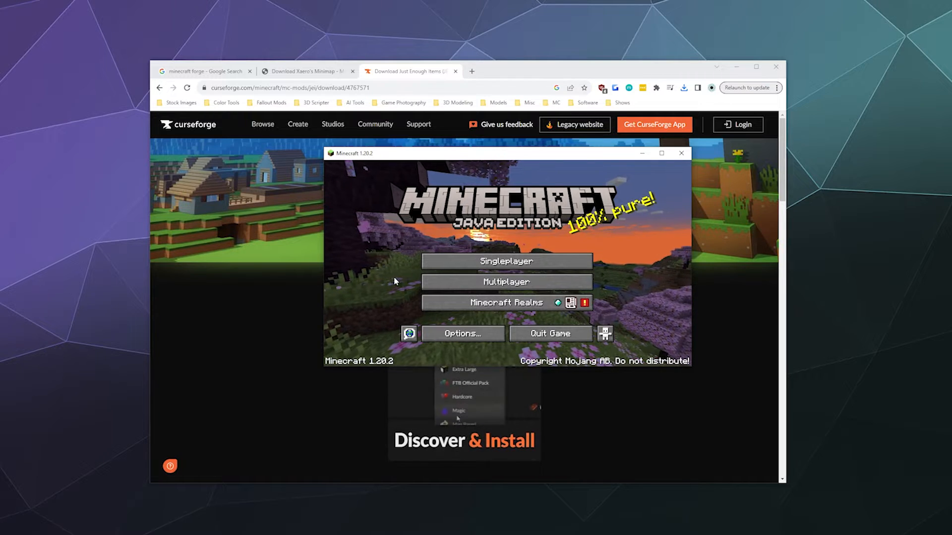
click(682, 154)
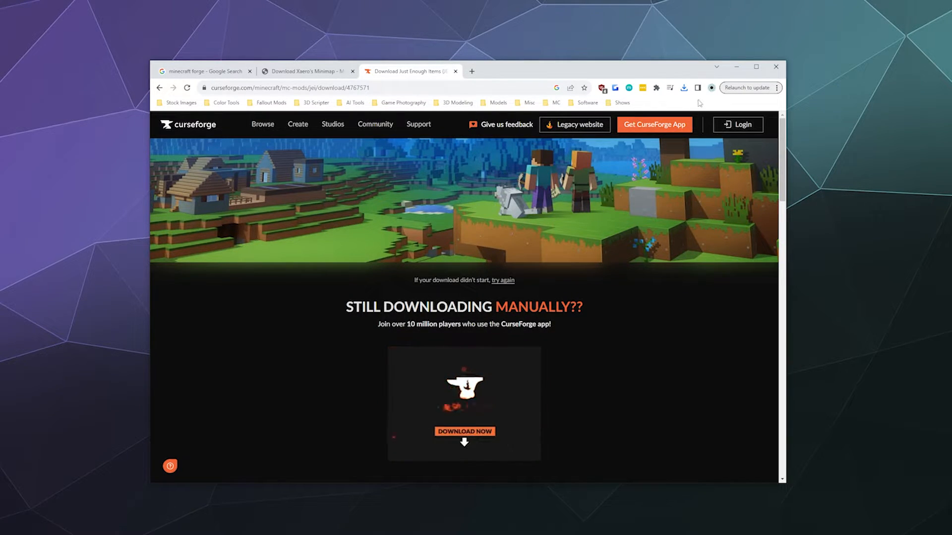
- Open the folder holding the downloads and run the forge-1.20.2-48.0.40 installer with the Install client option
click(684, 87)
click(661, 147)
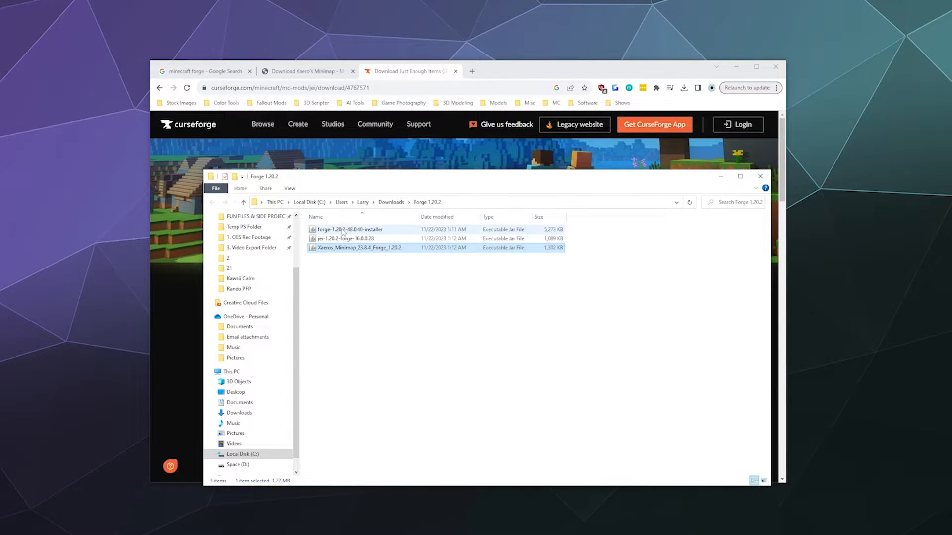
click(343, 231)
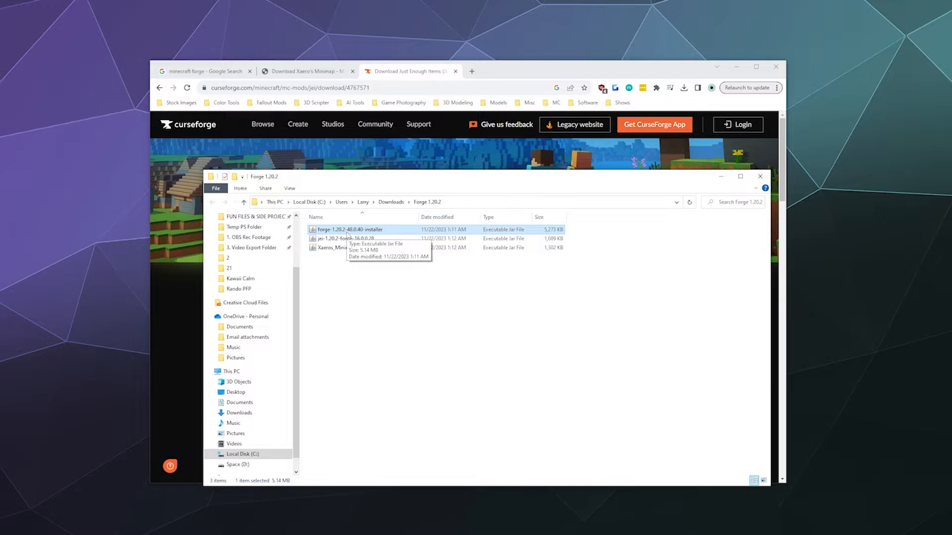
double_click(347, 231)
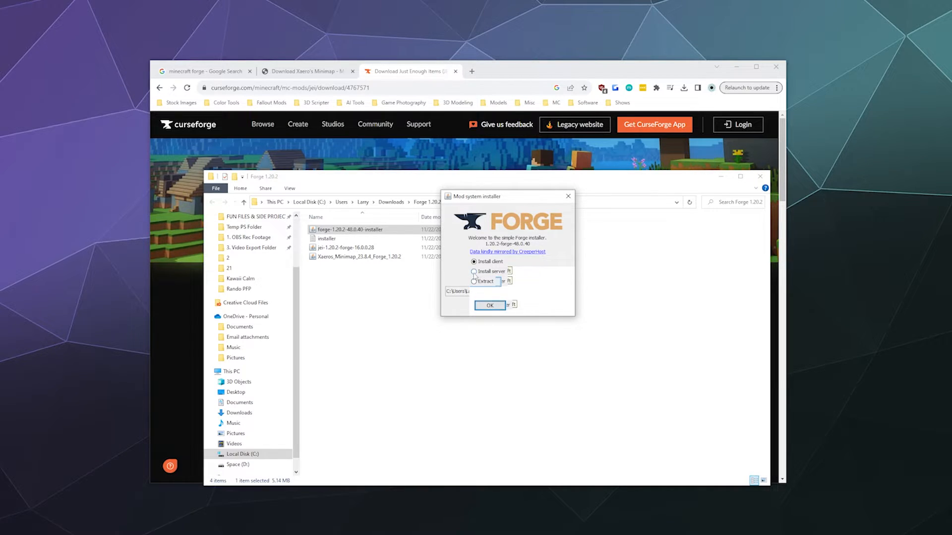
click(488, 306)
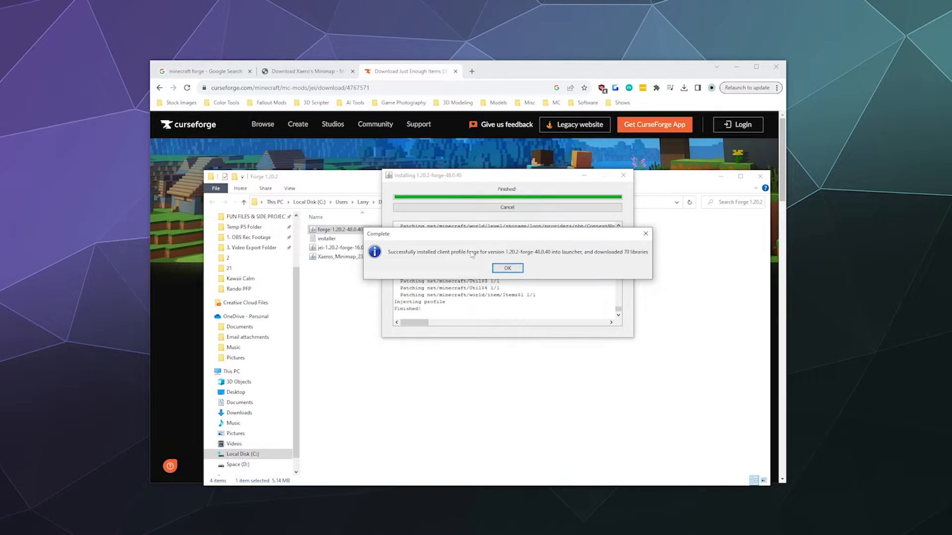
click(508, 269)
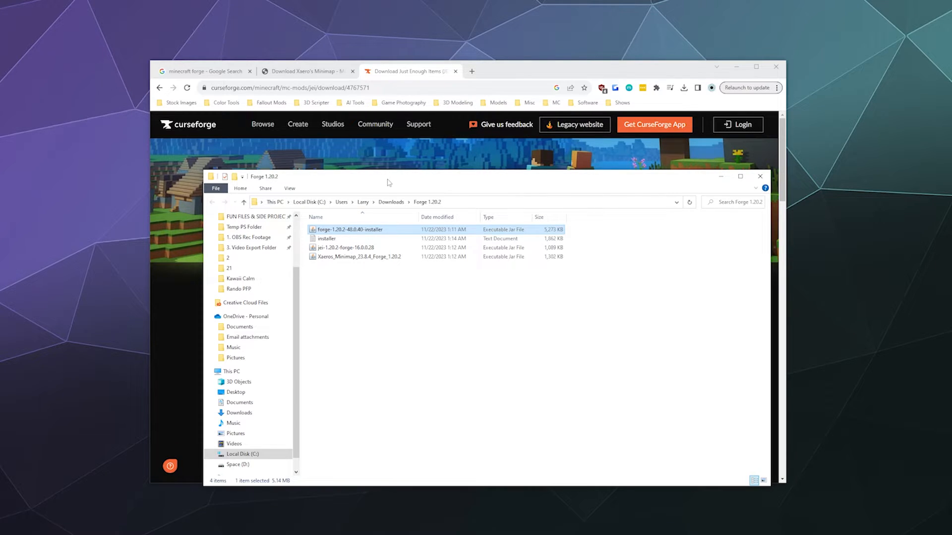
- Move the Forge 1.20.2 folder window aside and select the jei and Xaeros_Minimap mod files together
drag(390, 185, 513, 189)
click(468, 251)
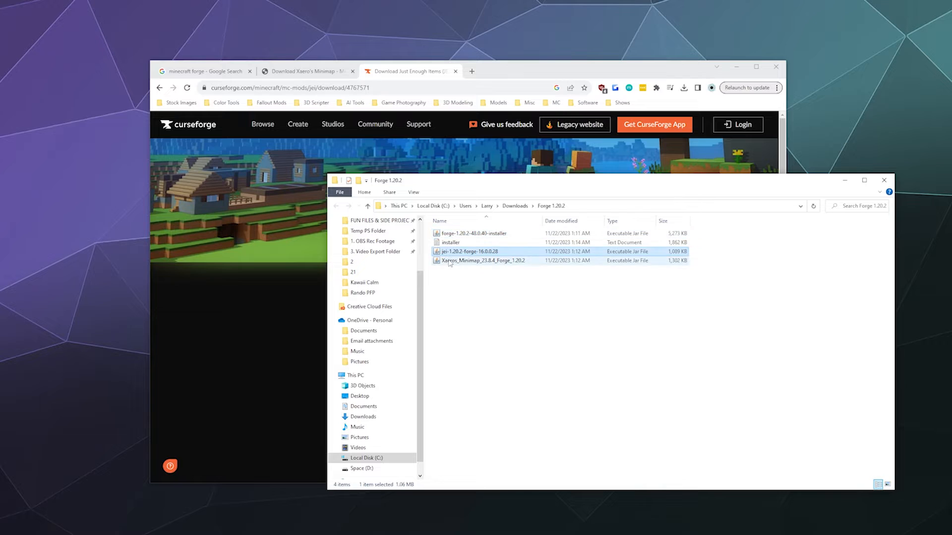
click(466, 260)
drag(468, 294, 449, 249)
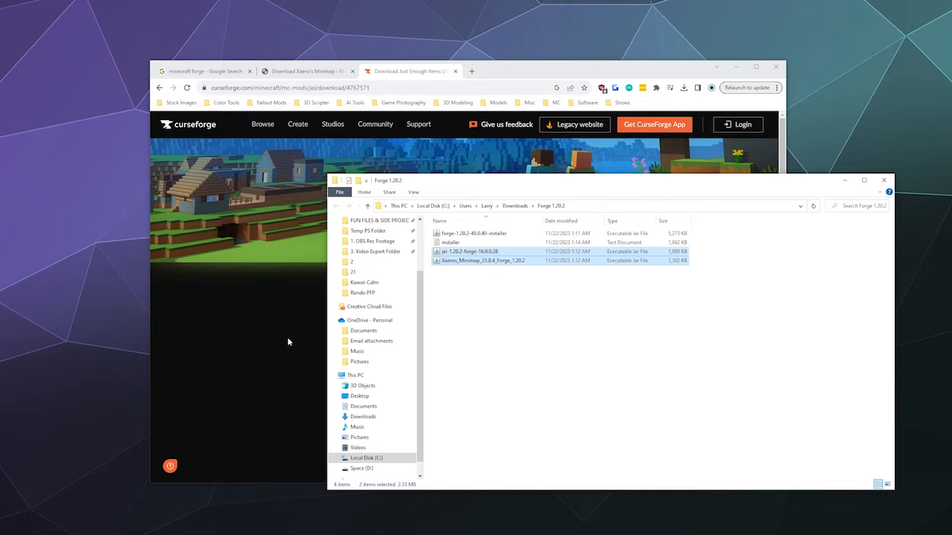
- Switch to the Minecraft Launcher and select the forge installation with version 1.20.2-forge-48.0.40
click(74, 534)
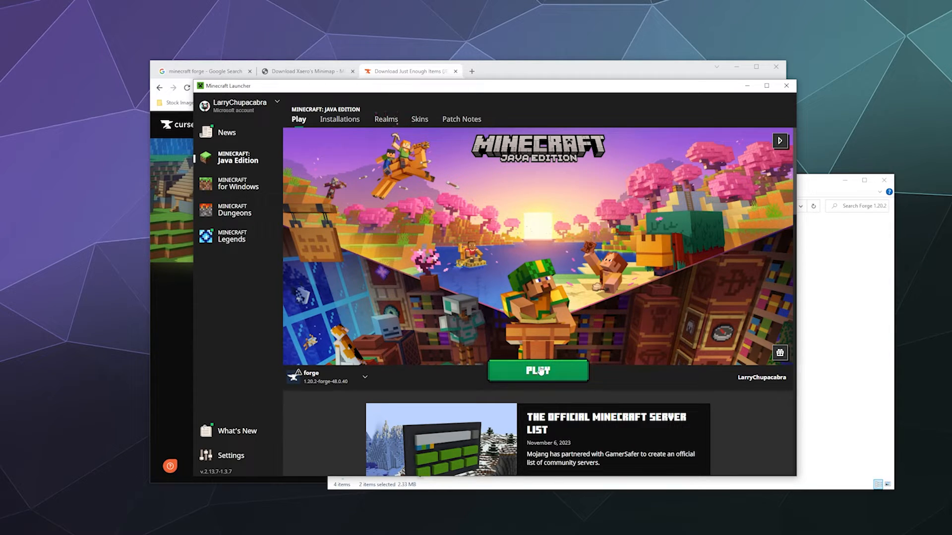
mouse_move(322, 388)
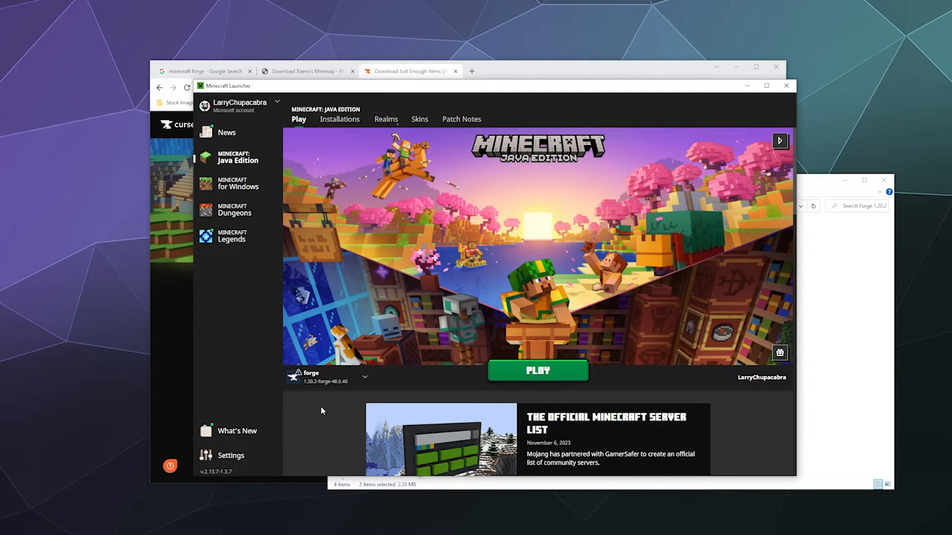
click(346, 371)
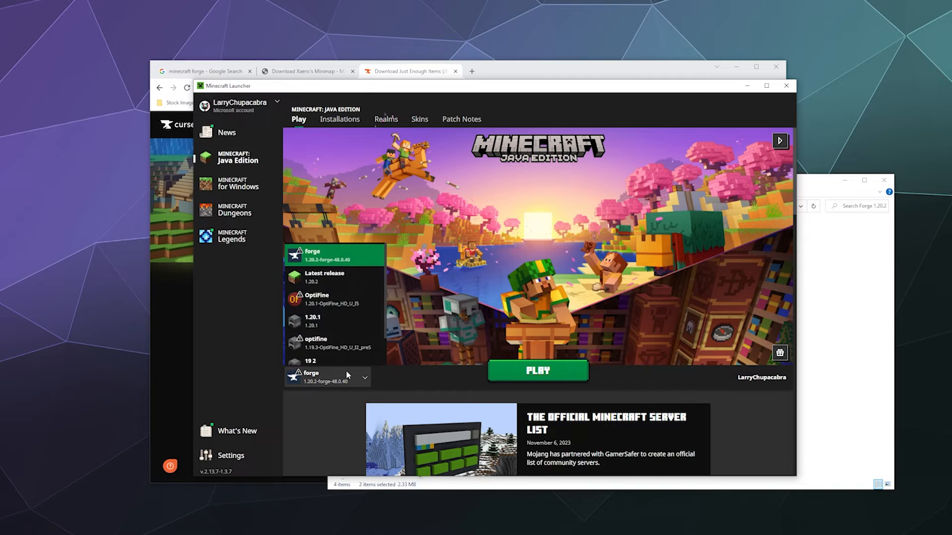
click(345, 256)
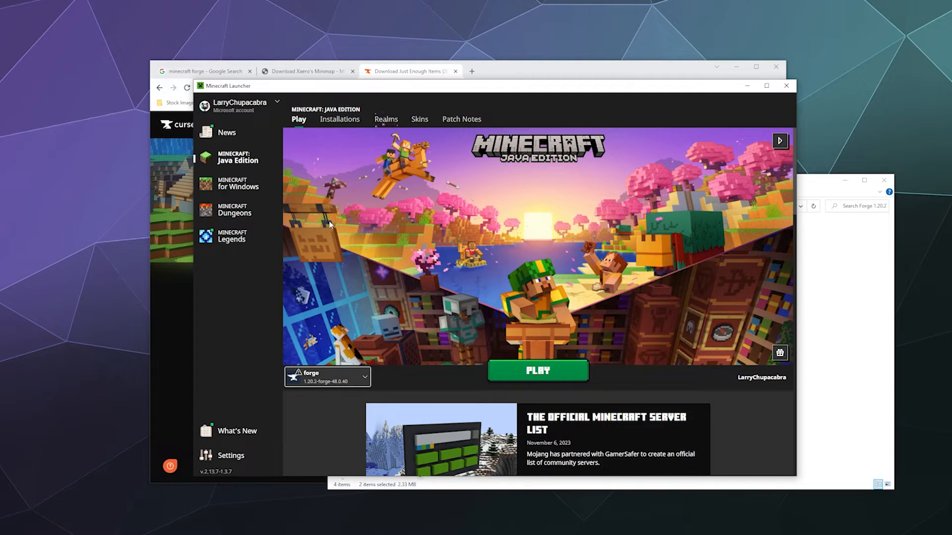
- Open the game folder of the forge installation and reposition its window so the Forge 1.20.2 folder stays reachable behind it
click(340, 124)
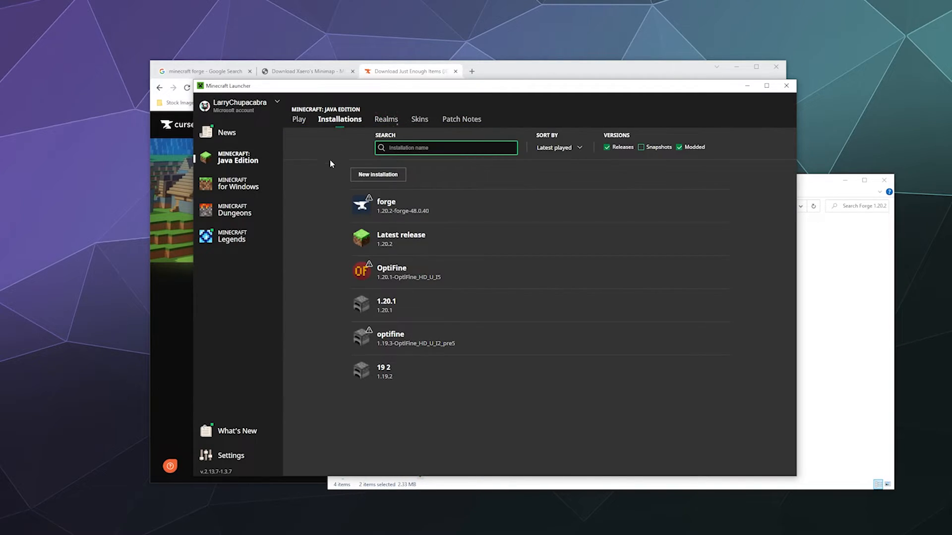
mouse_move(425, 206)
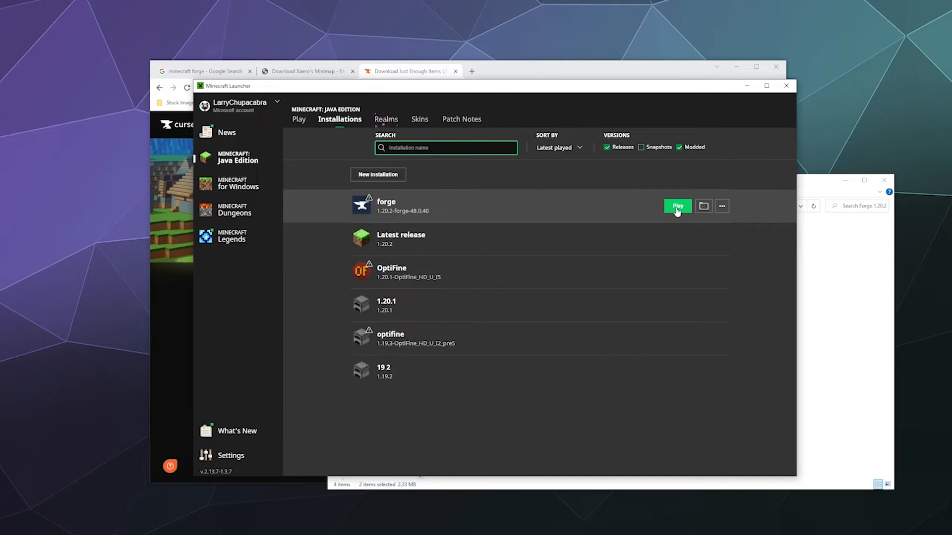
click(704, 207)
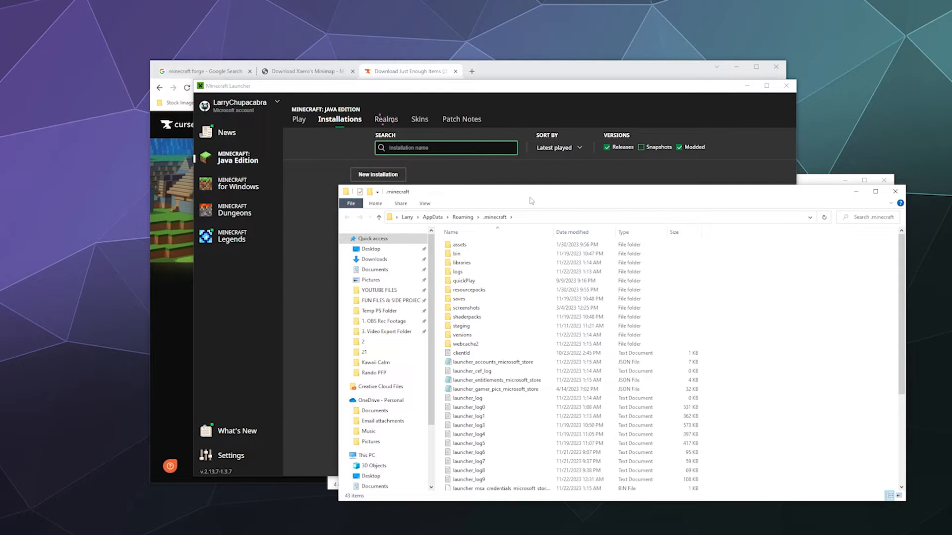
drag(533, 196, 481, 170)
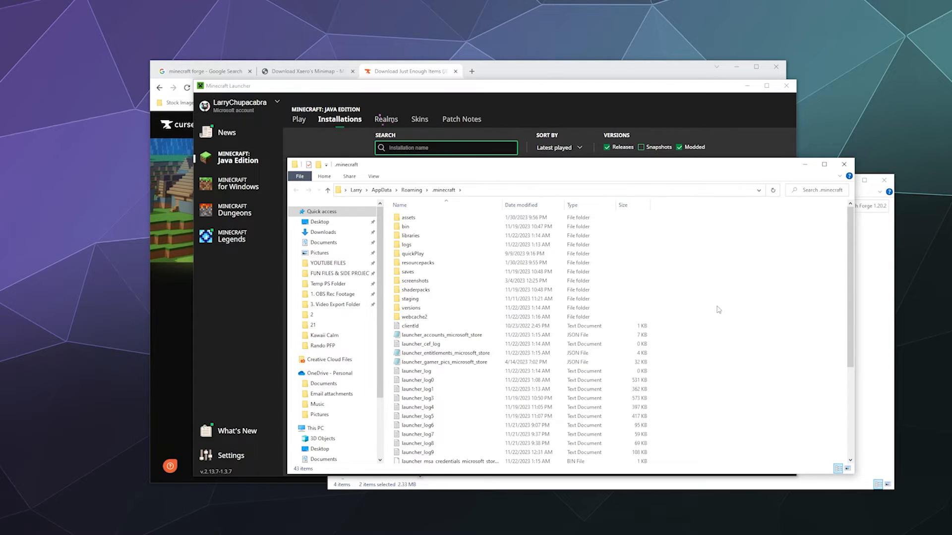
- Create a new folder named mods inside .minecraft and open it
right_click(688, 298)
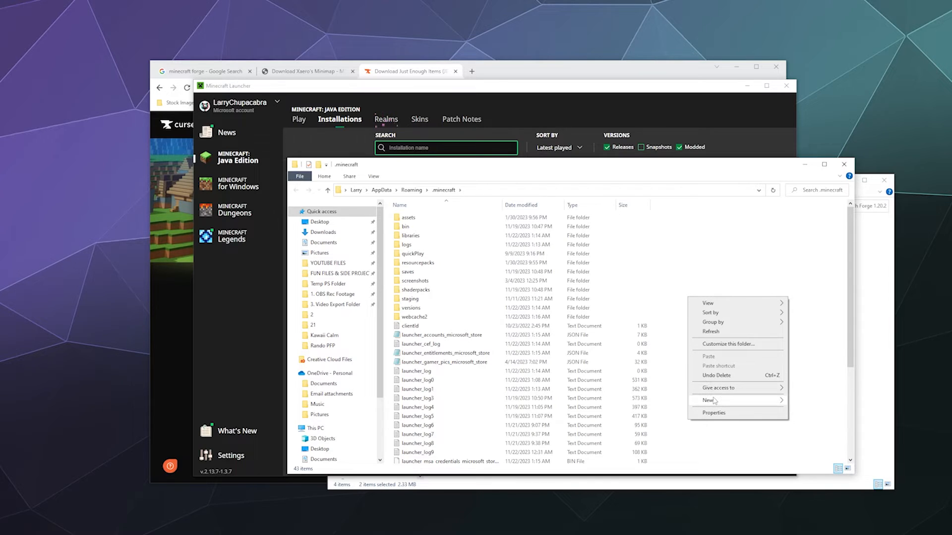
mouse_move(714, 401)
click(803, 401)
text(mods)
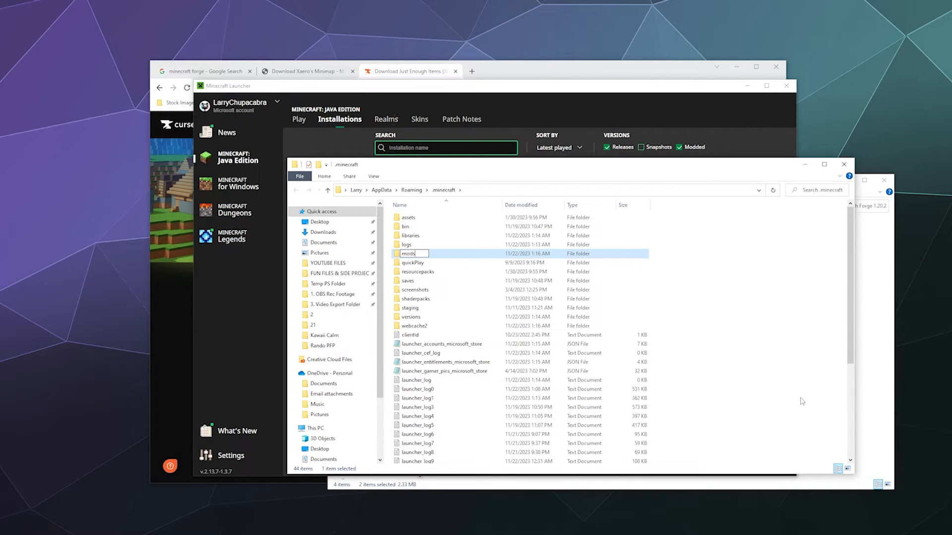
key(Return)
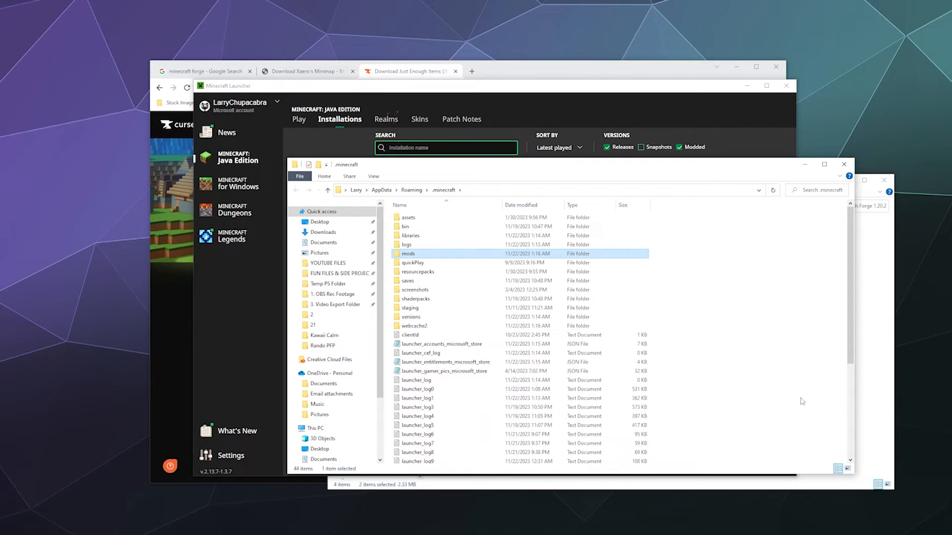
double_click(427, 255)
- Copy the jei-1.20.2-forge-16.0.0.28 and Xaeros_Minimap_23.8.4_Forge_1.20.2 files from the Forge 1.20.2 folder into mods, and minimize both folder windows
click(871, 239)
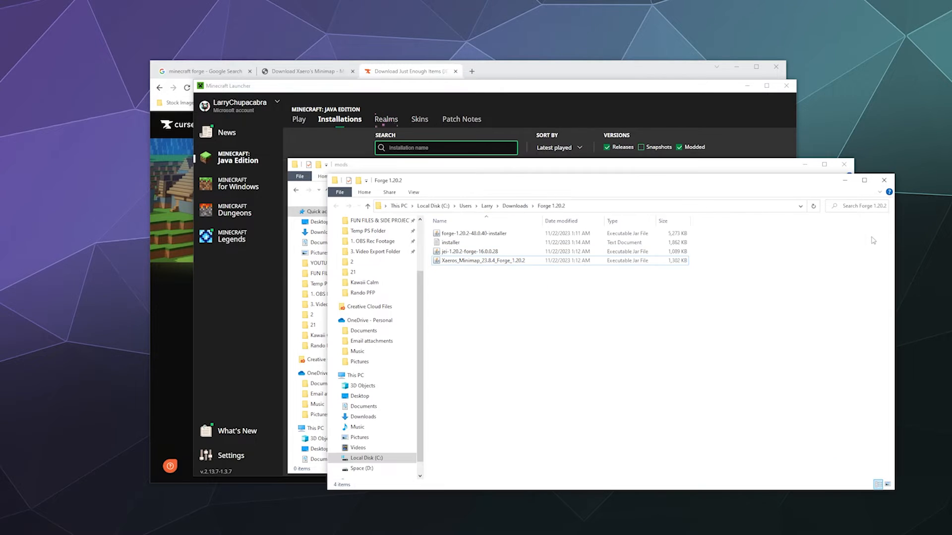
drag(545, 297, 478, 252)
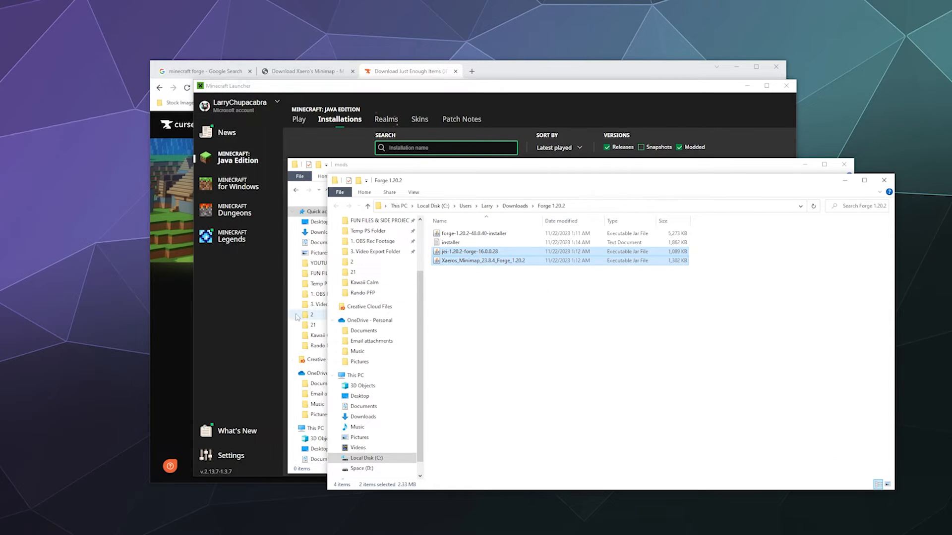
click(845, 181)
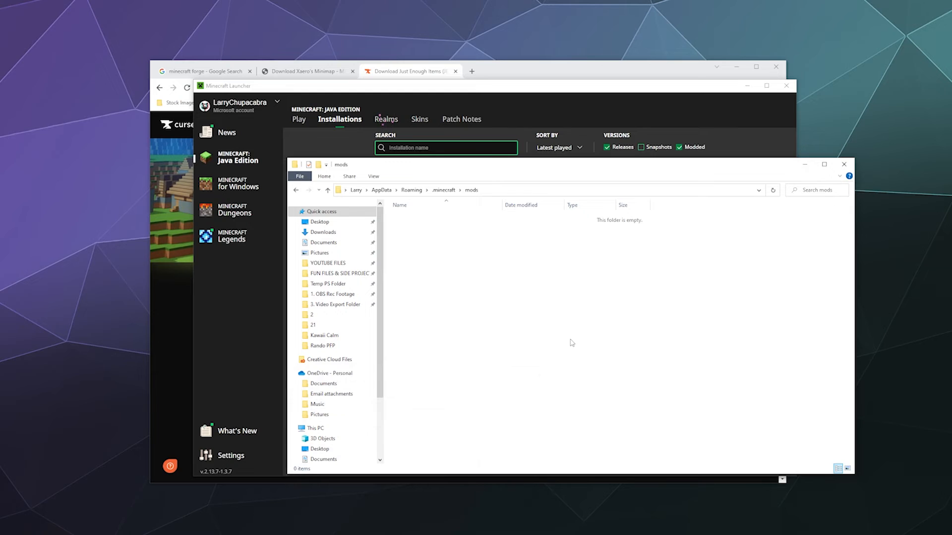
key(ctrl+v)
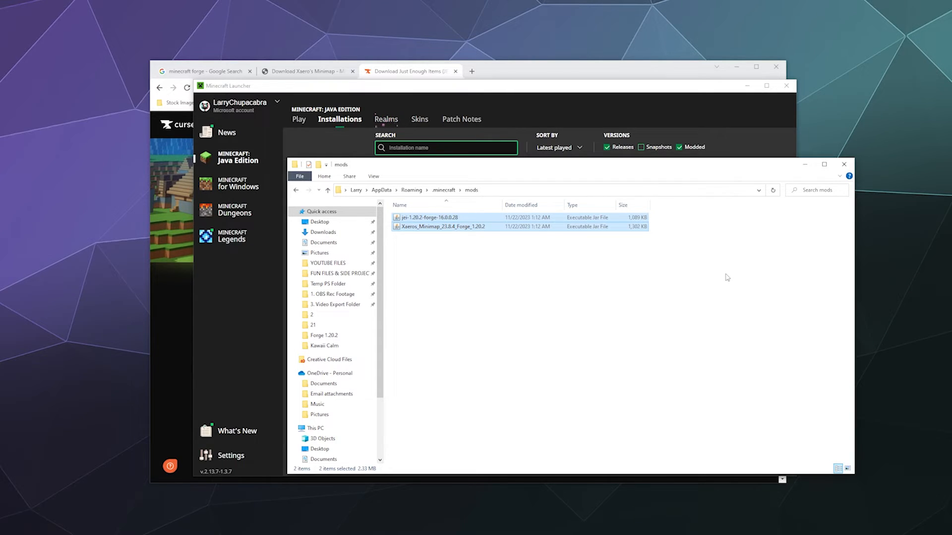
click(804, 167)
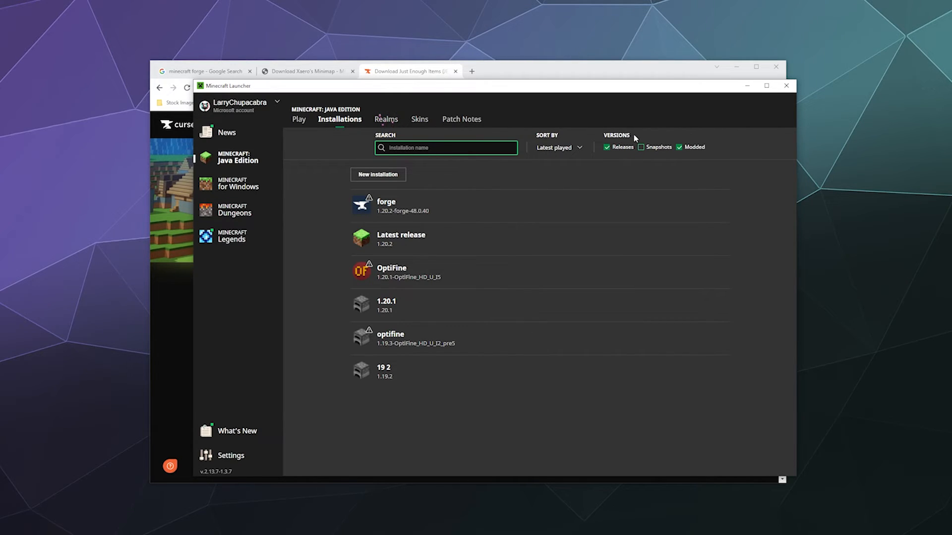
- Hide the modded versions in the launcher's installations list and show them again
click(687, 147)
click(687, 148)
click(687, 147)
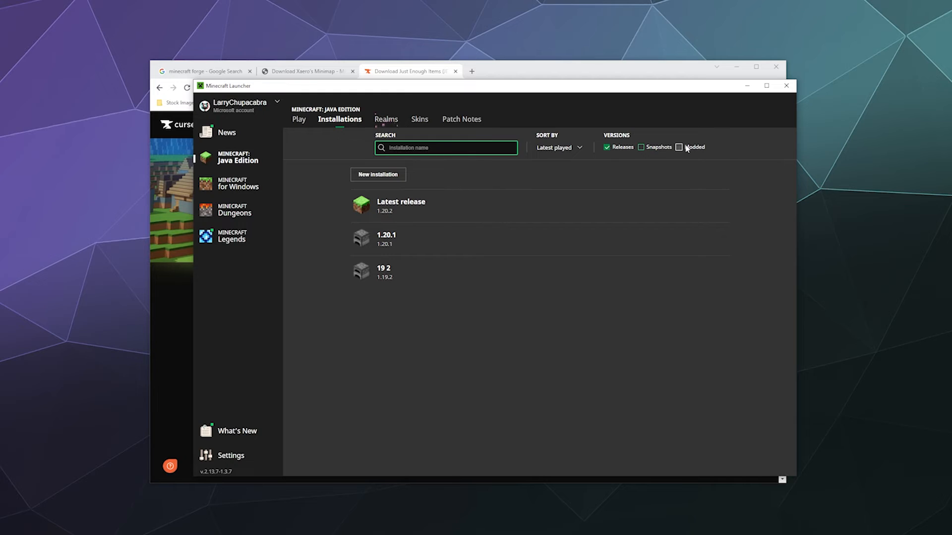
click(686, 148)
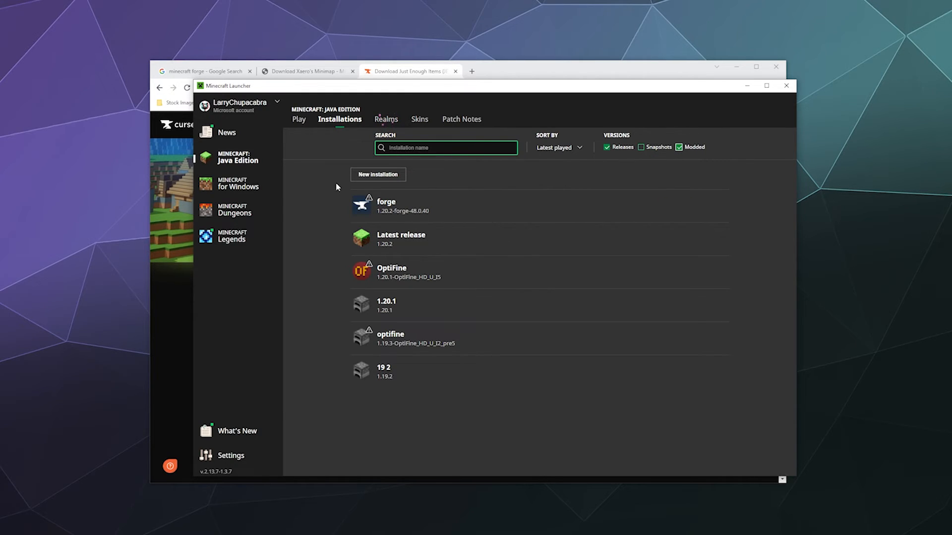
- Create a new installation named THE FORGE MOD using version release 1.20.2-forge-48.0.40
click(358, 175)
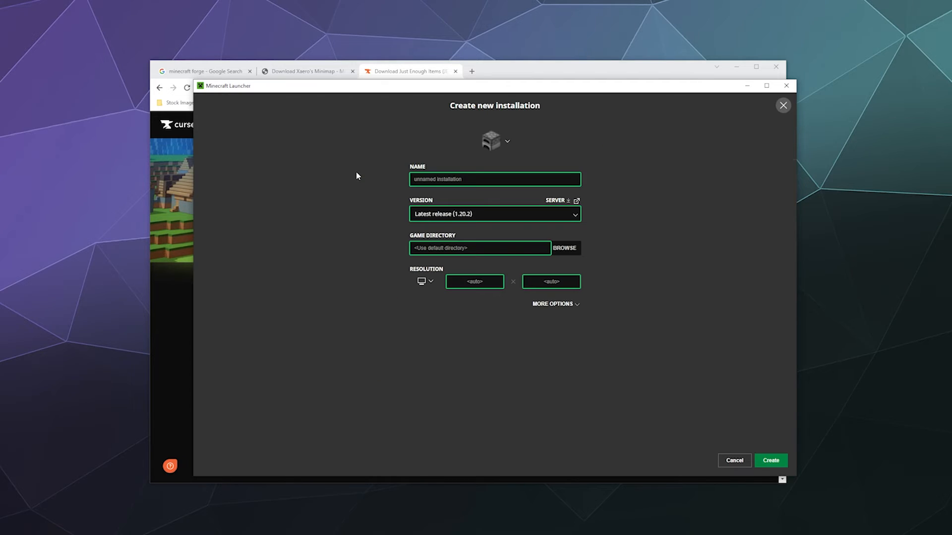
click(424, 178)
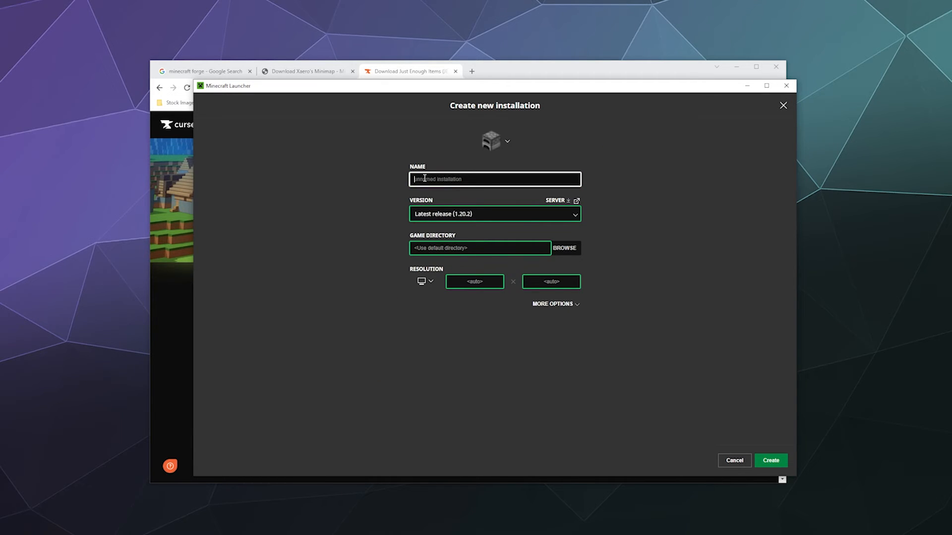
text(THE FORGE MOD)
click(351, 213)
click(474, 214)
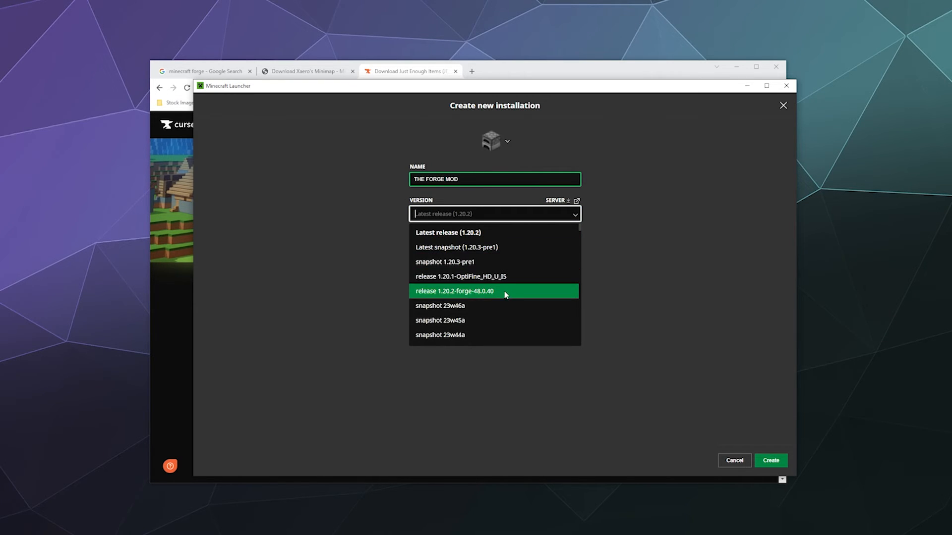
click(474, 294)
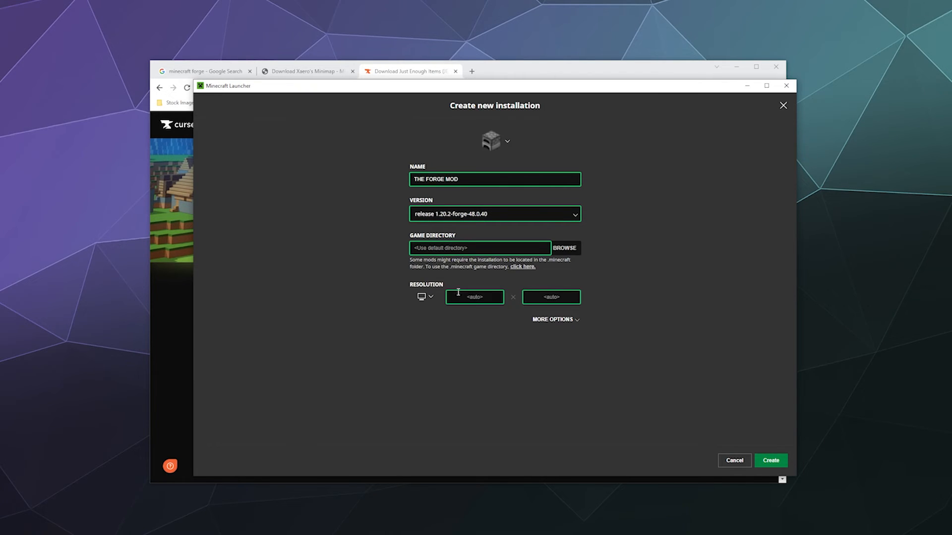
click(771, 460)
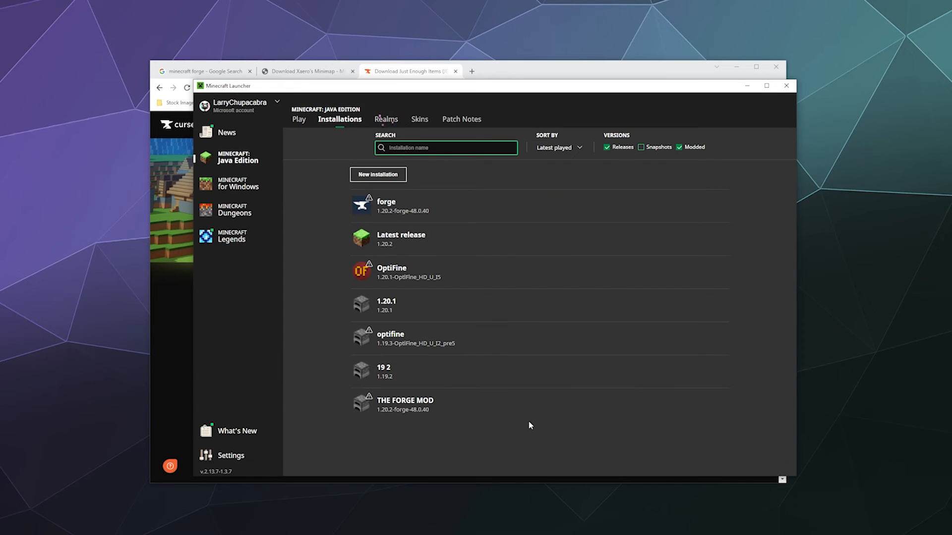
- Open the game folder of THE FORGE MOD, inspect its mods folder for the mod files, and return to the launcher
mouse_move(439, 404)
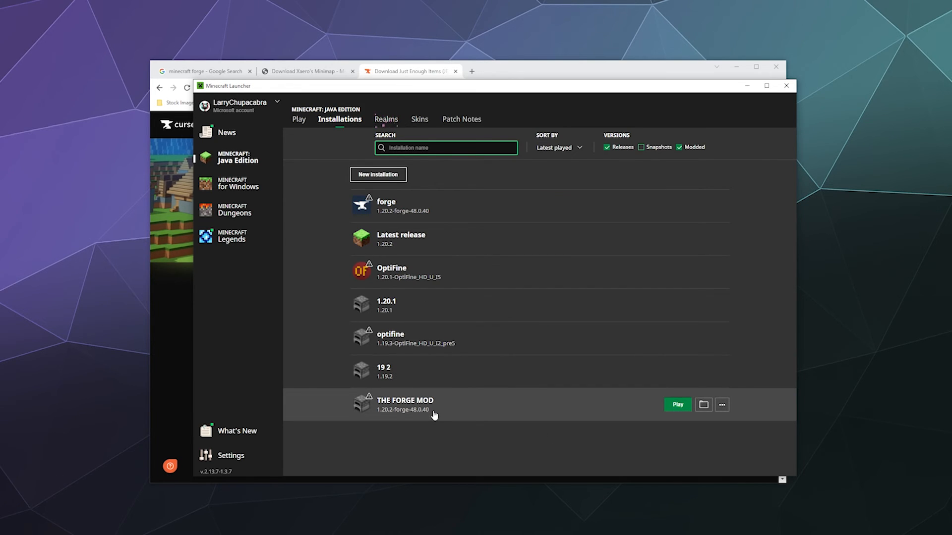
click(704, 405)
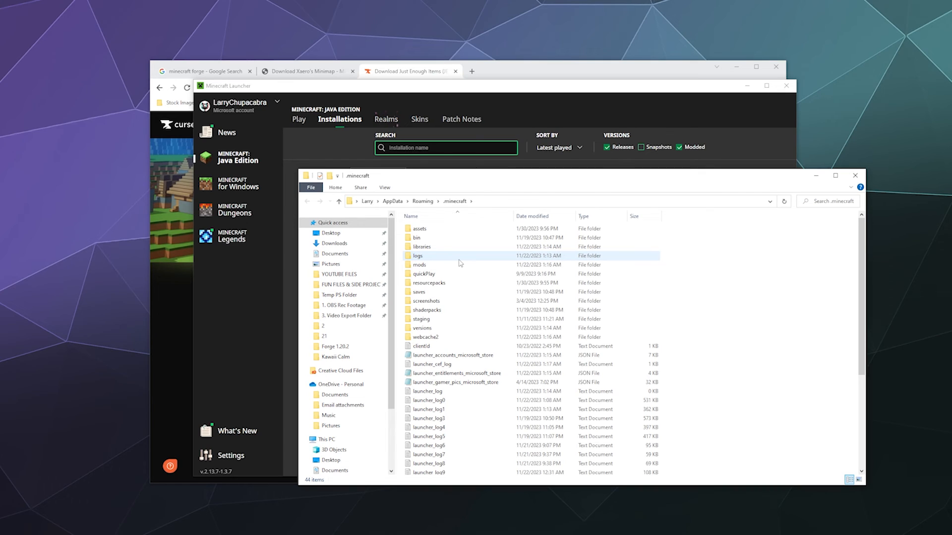
double_click(460, 265)
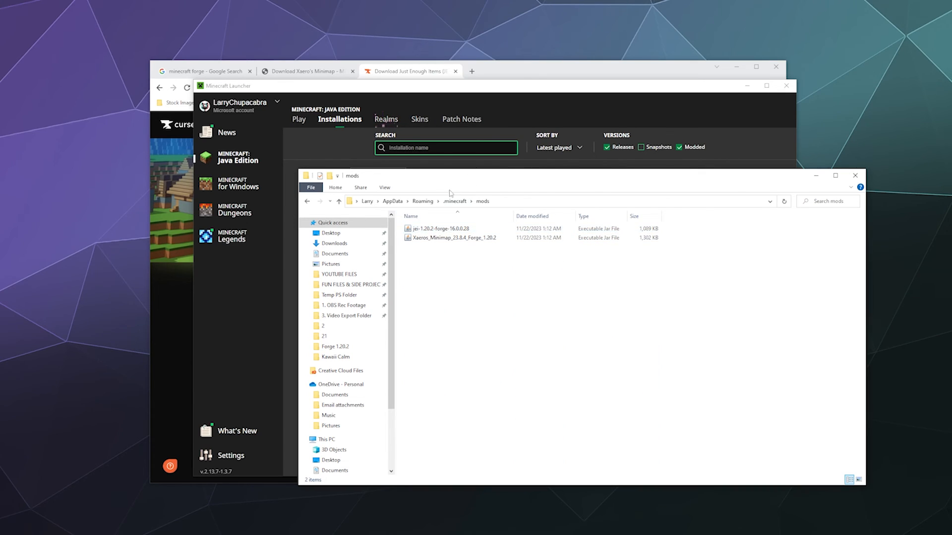
click(444, 202)
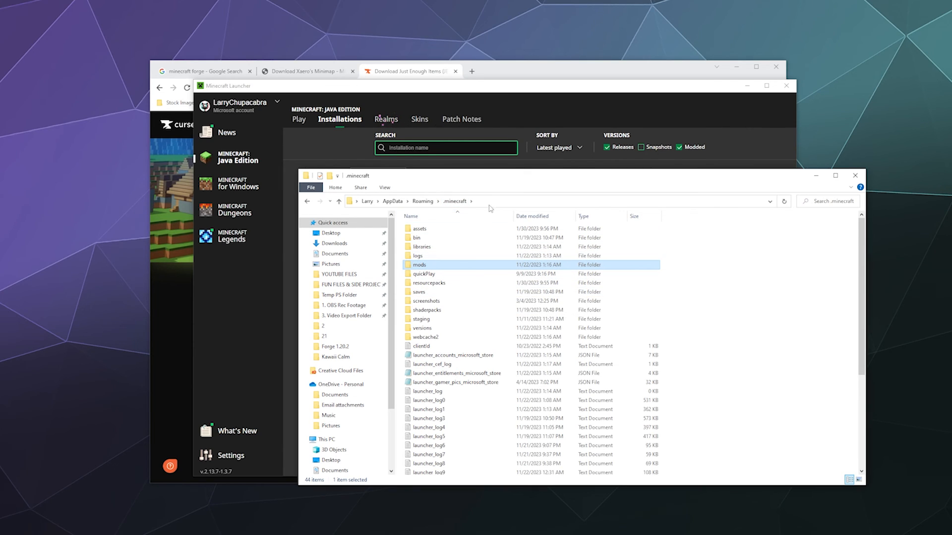
double_click(448, 266)
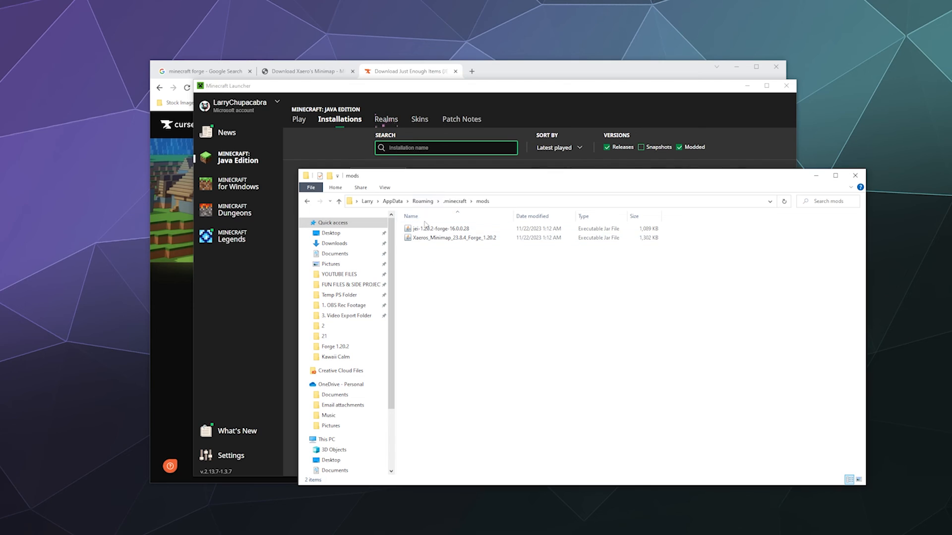
click(306, 201)
click(312, 149)
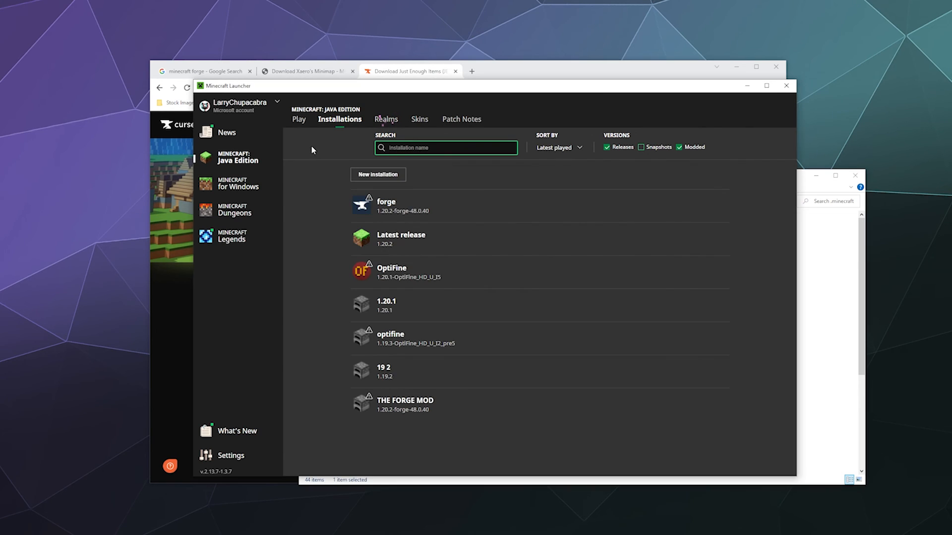